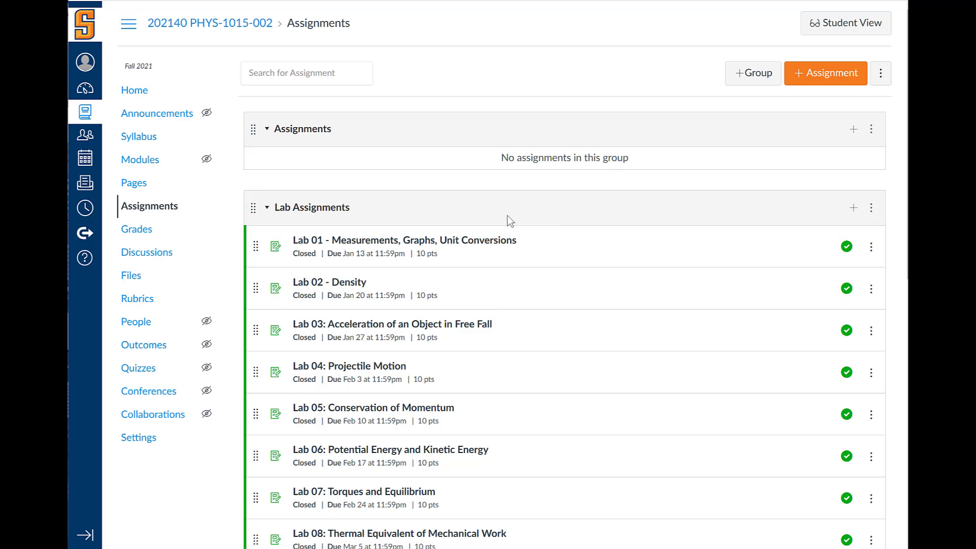
- Open the bulk date editor for the course's assignments
click(881, 76)
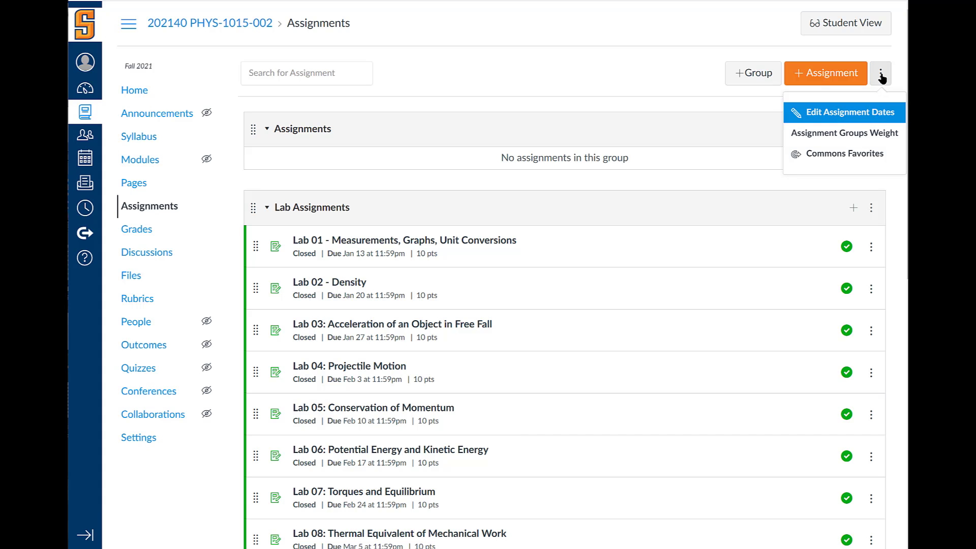
click(848, 115)
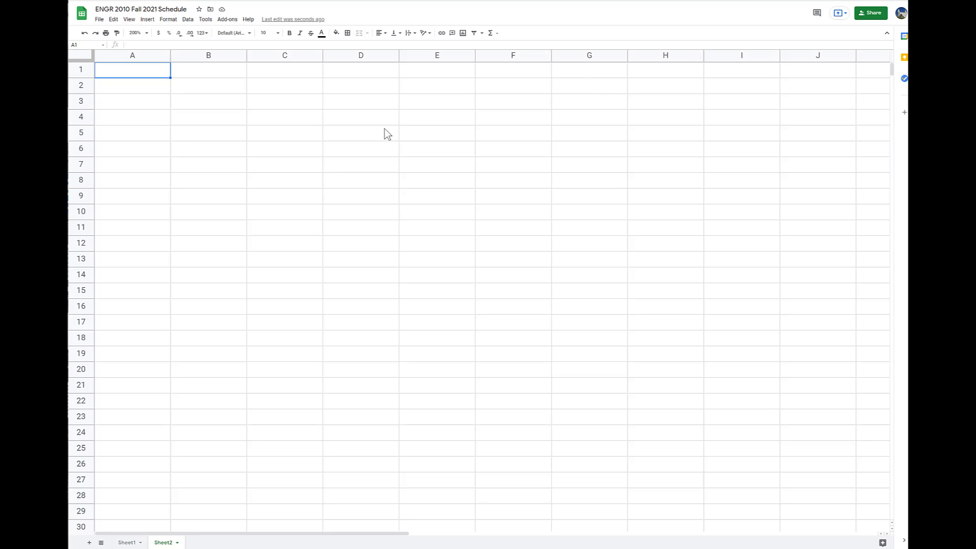
- Switch to Google Sheets and enter January 11, 2021 in cell B2 and Aug 30, 2021 in cell B3 of Sheet2
click(209, 91)
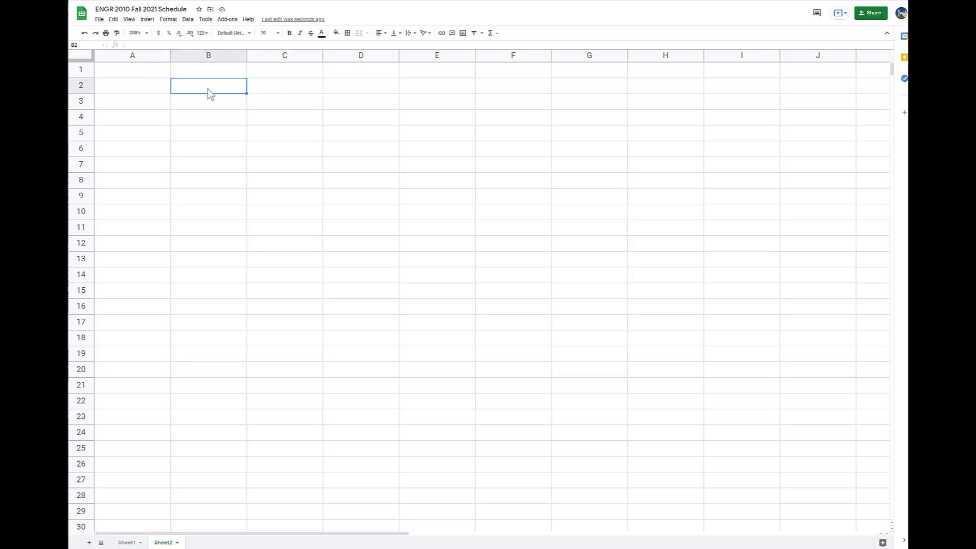
text(January)
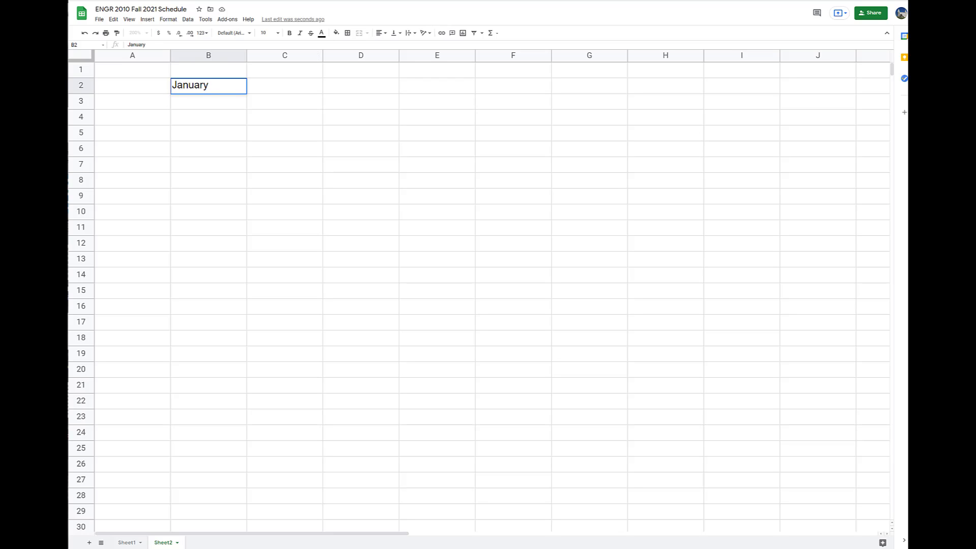
click(241, 86)
text(11)
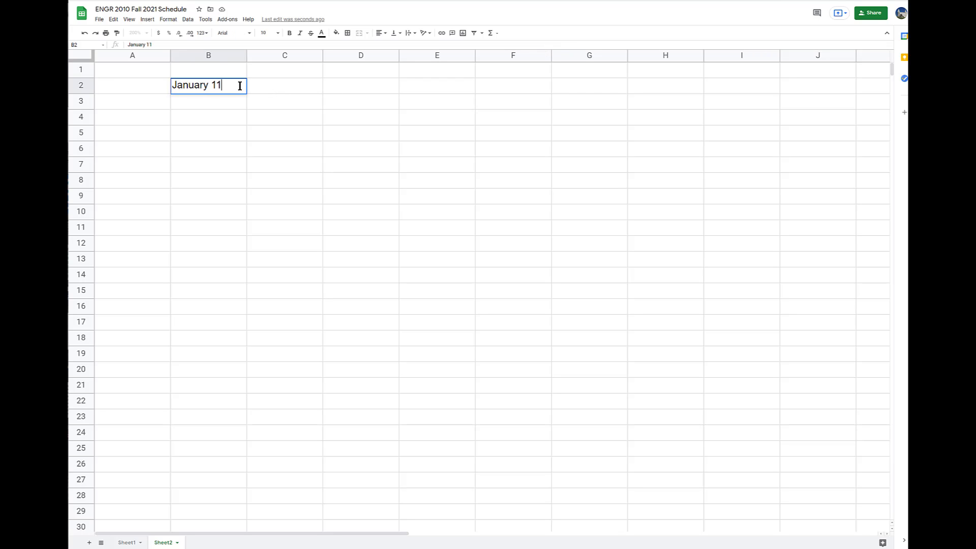
text(, 2021)
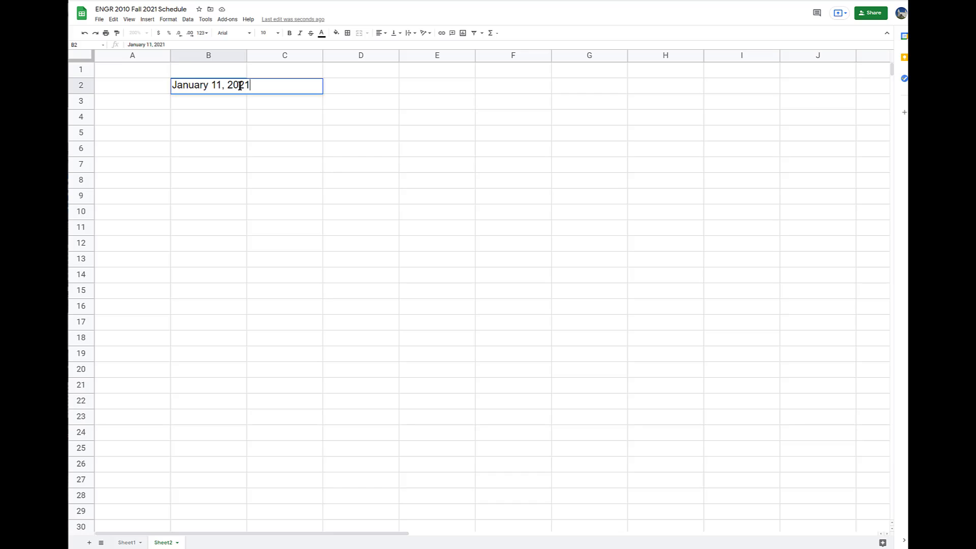
key(Return)
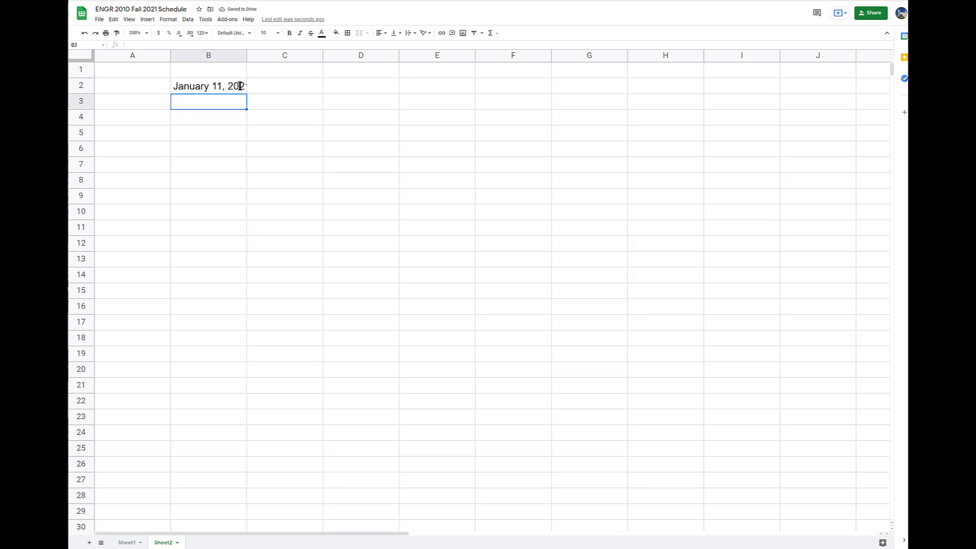
text(Aug 30, 2021)
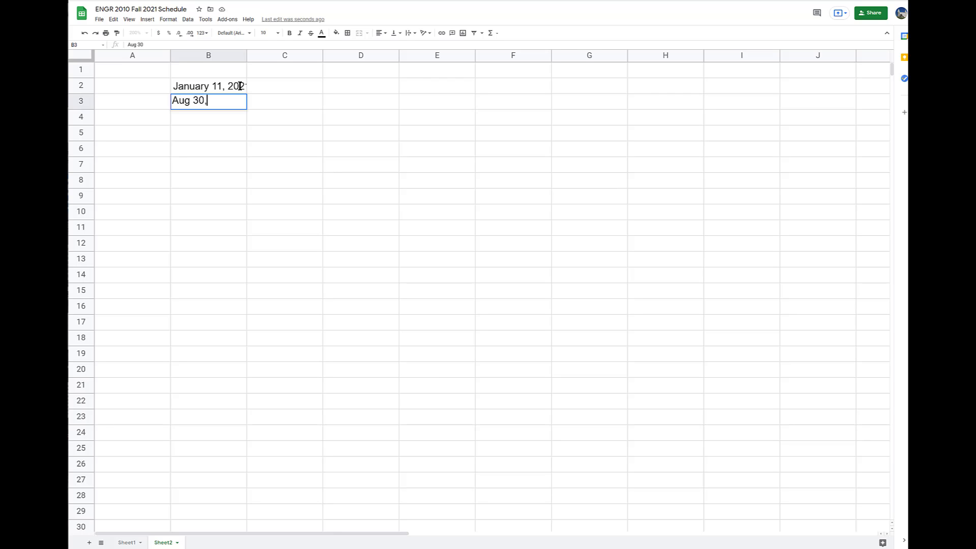
key(Return)
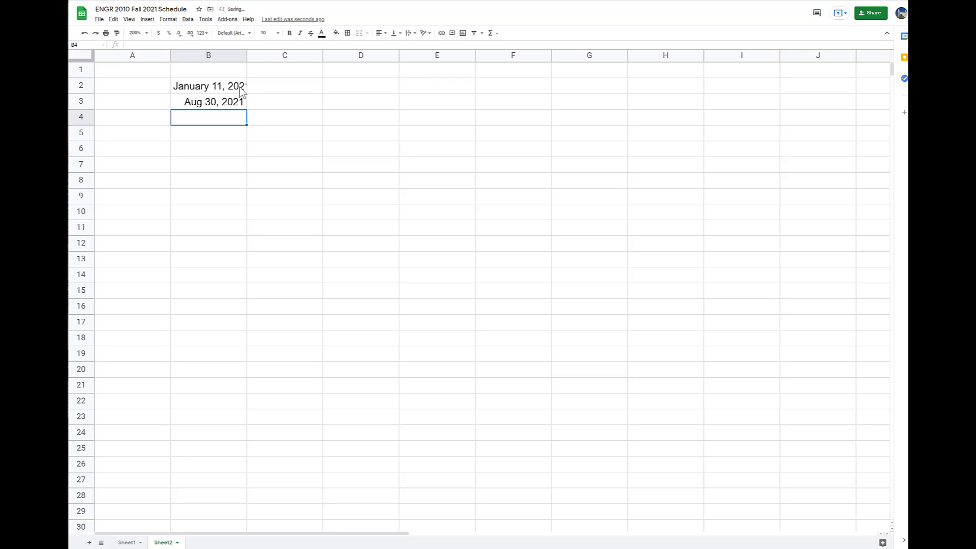
- Calculate the number of days between the two dates in cell B5 with the formula =B3-B2
click(237, 90)
click(214, 103)
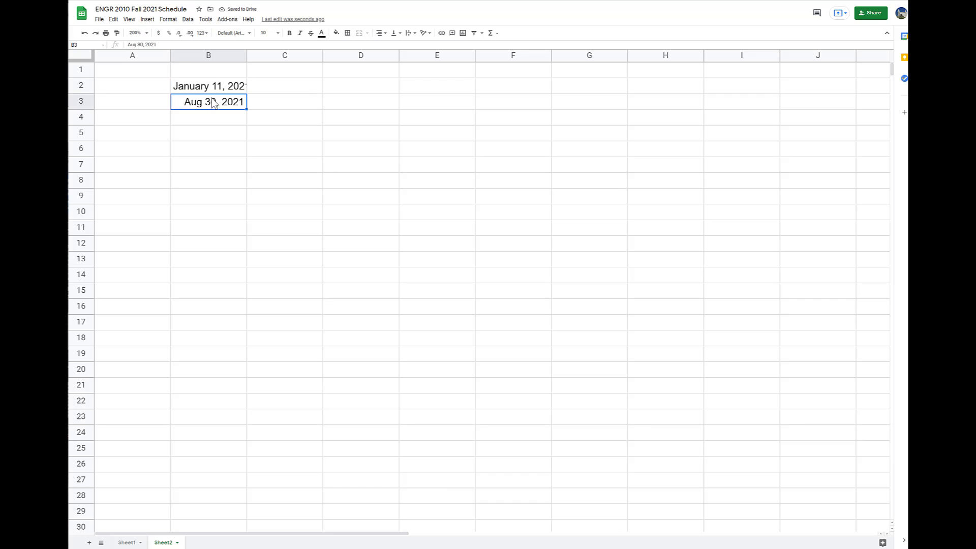
click(206, 137)
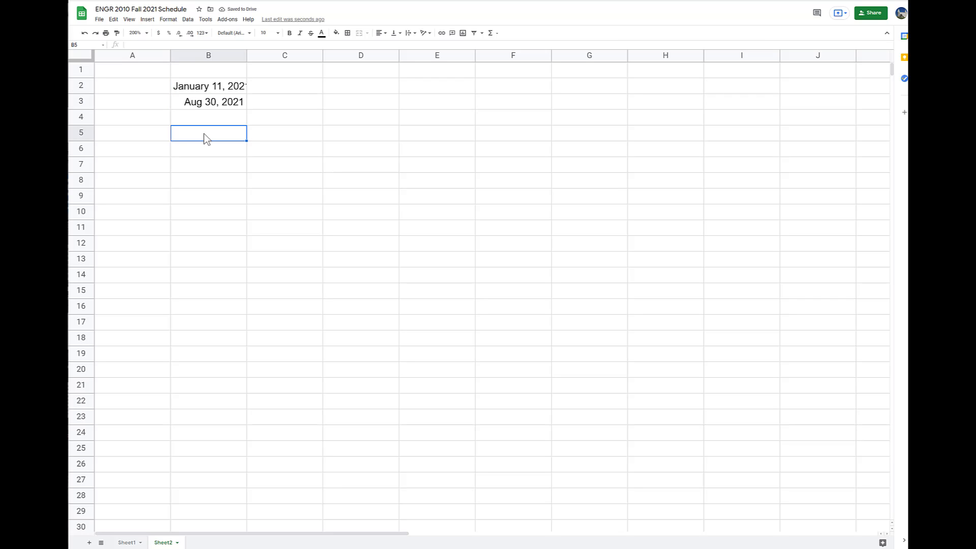
text(=)
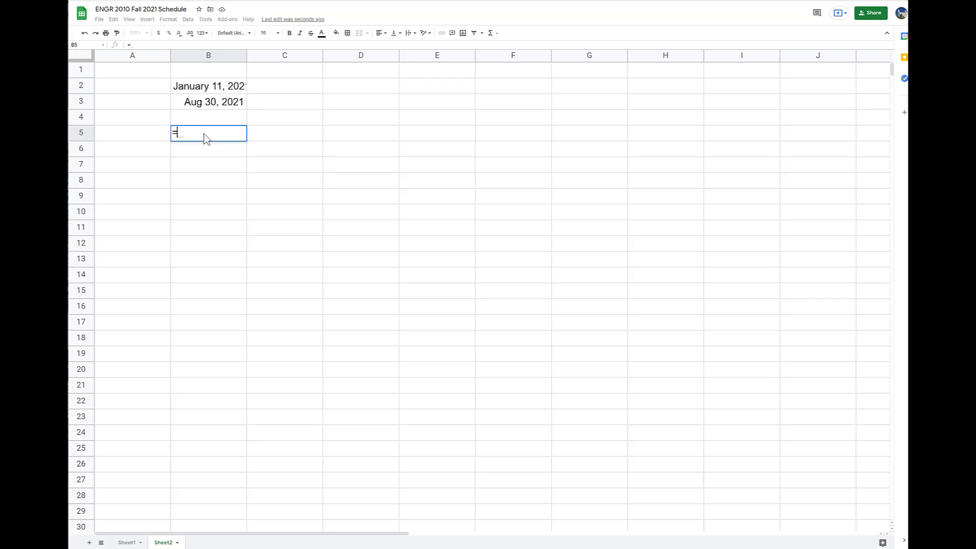
click(227, 102)
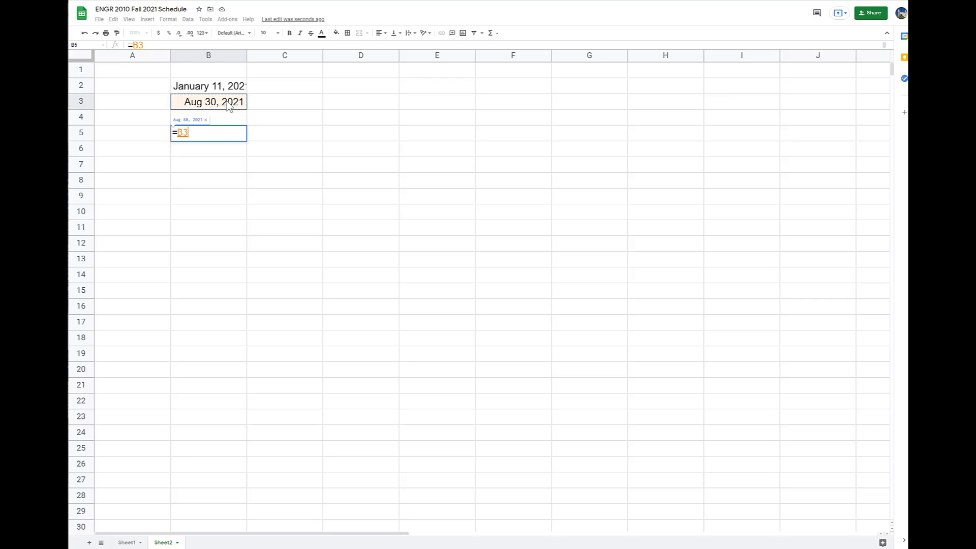
text(-)
click(229, 89)
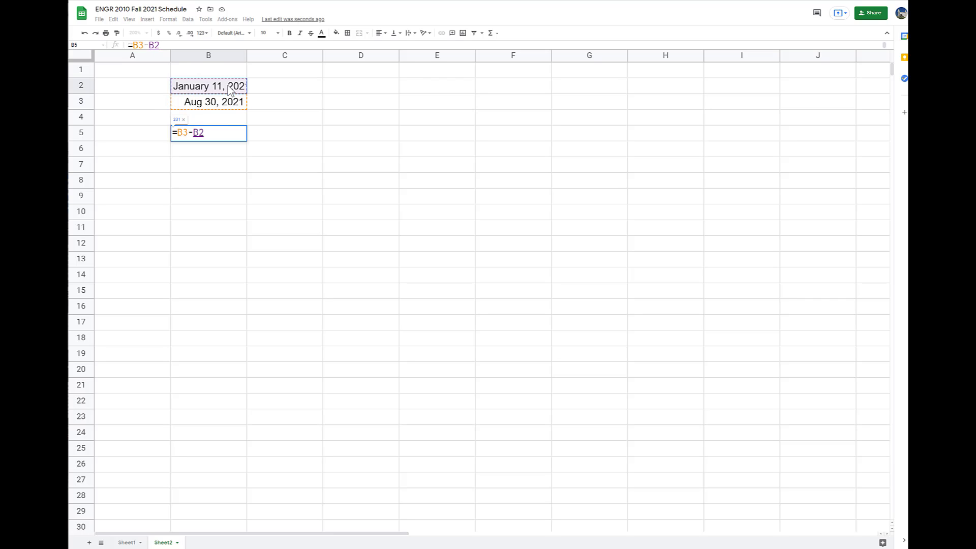
key(Return)
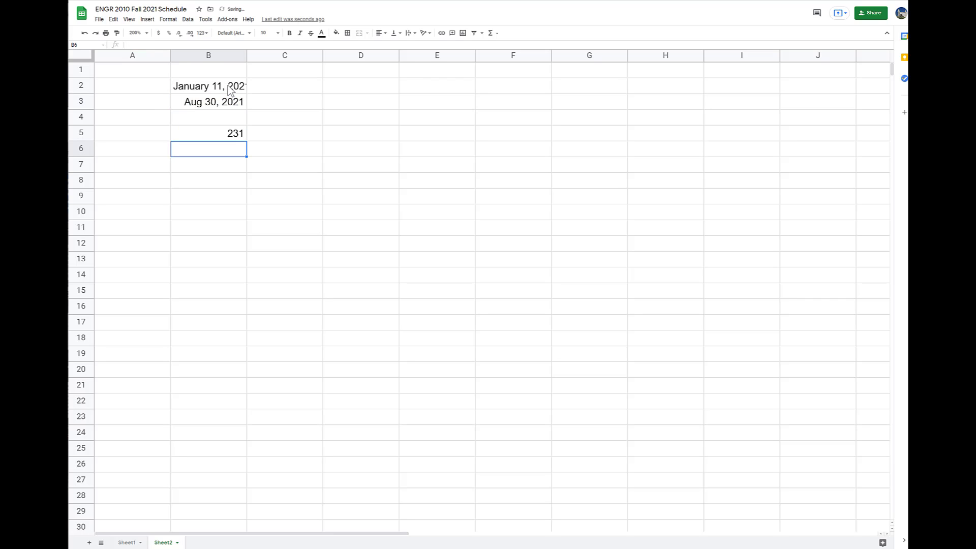
click(211, 136)
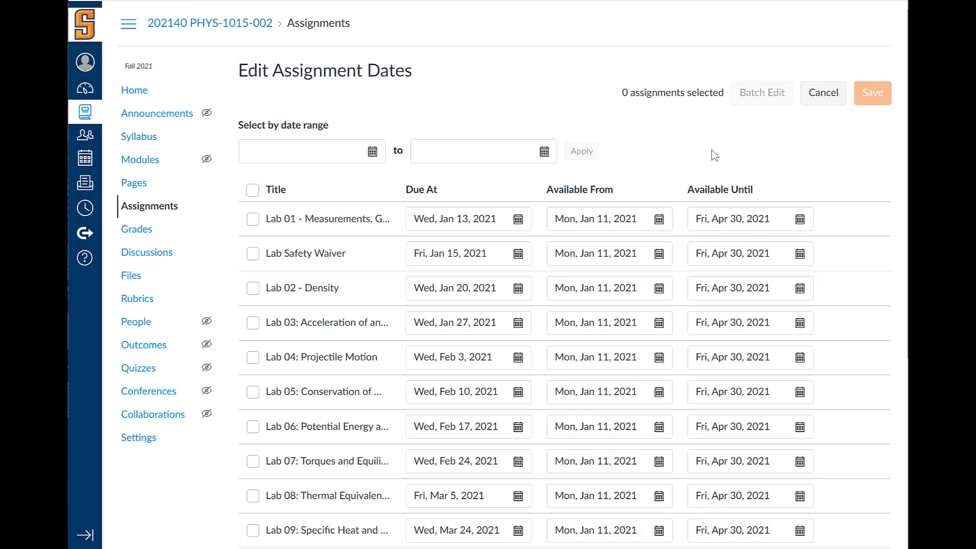
- Switch back to Canvas and select every assignment that has dates, from Lab 01 through Lab 14, including the Lab Safety Waiver
click(253, 219)
click(253, 253)
click(252, 288)
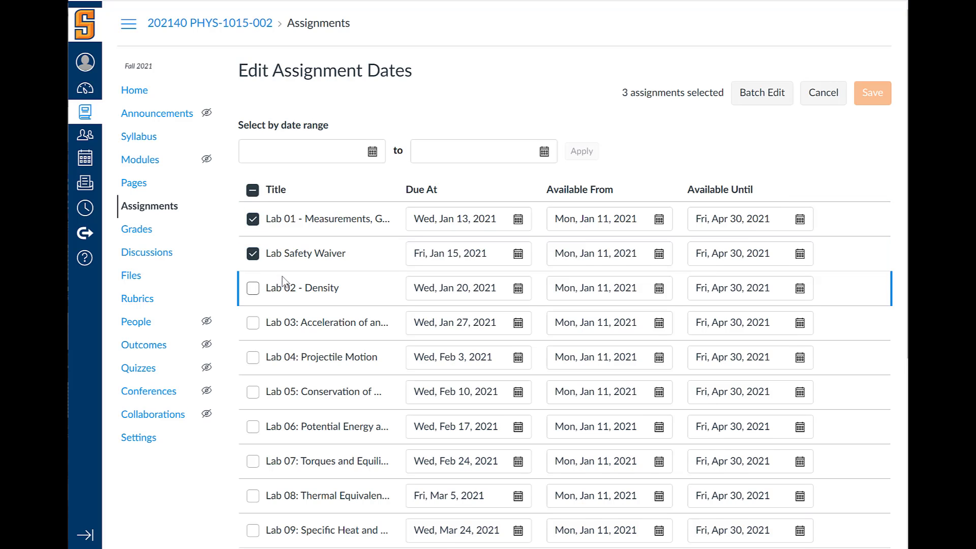
scroll(252, 285, down, 2)
click(252, 223)
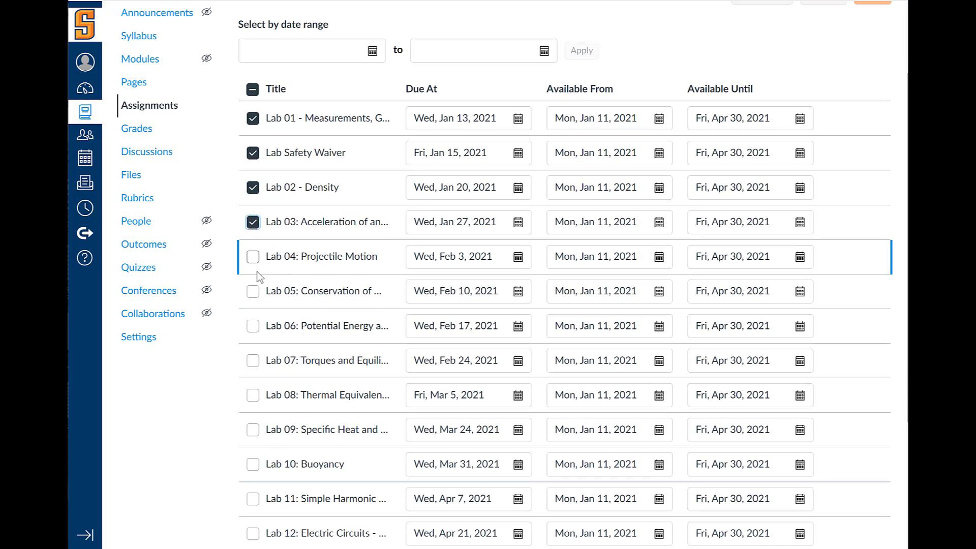
click(252, 256)
click(253, 290)
click(253, 326)
scroll(254, 254, down, 4)
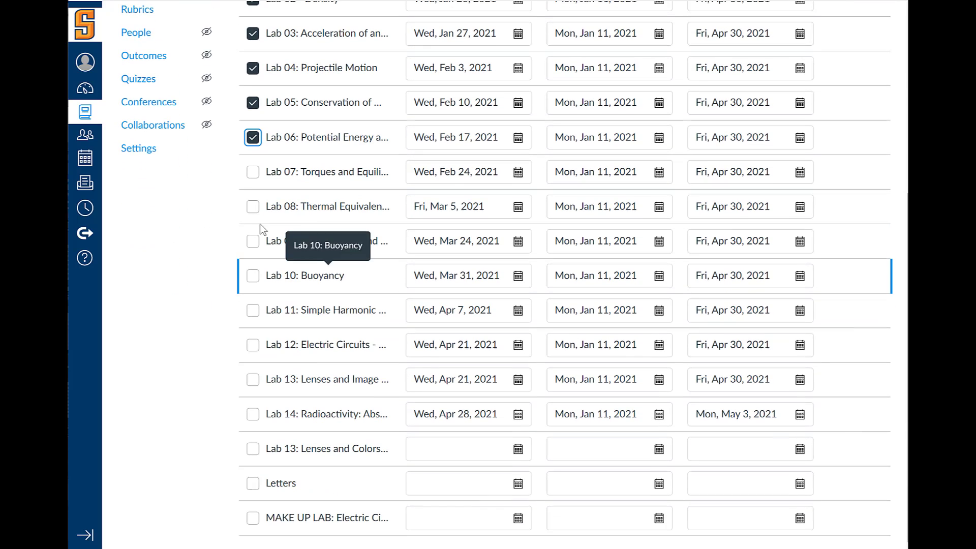
click(253, 173)
click(252, 206)
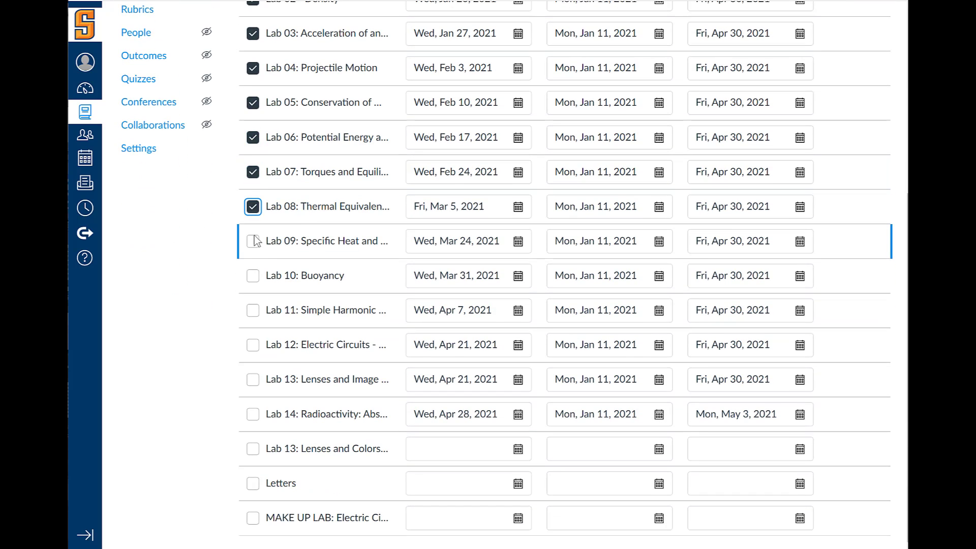
click(252, 242)
click(253, 275)
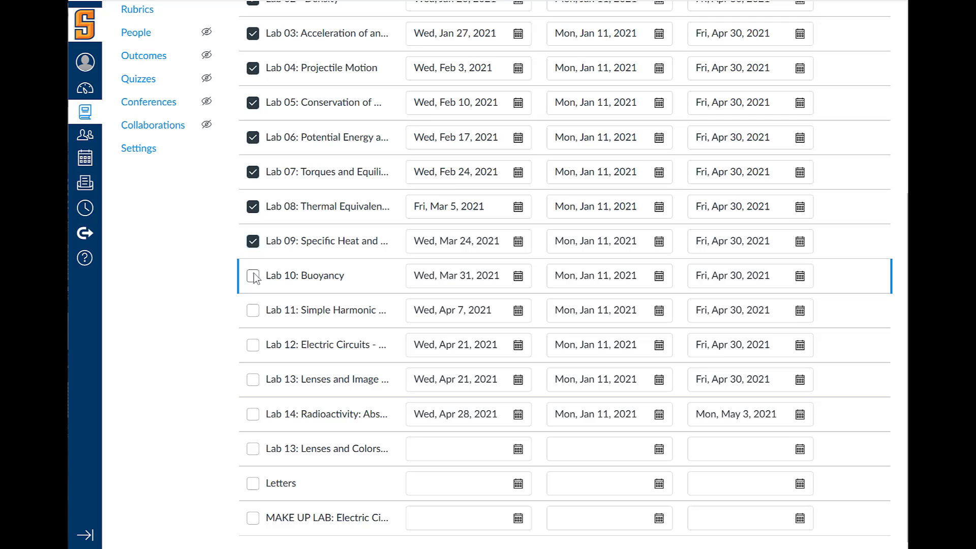
click(253, 311)
click(252, 346)
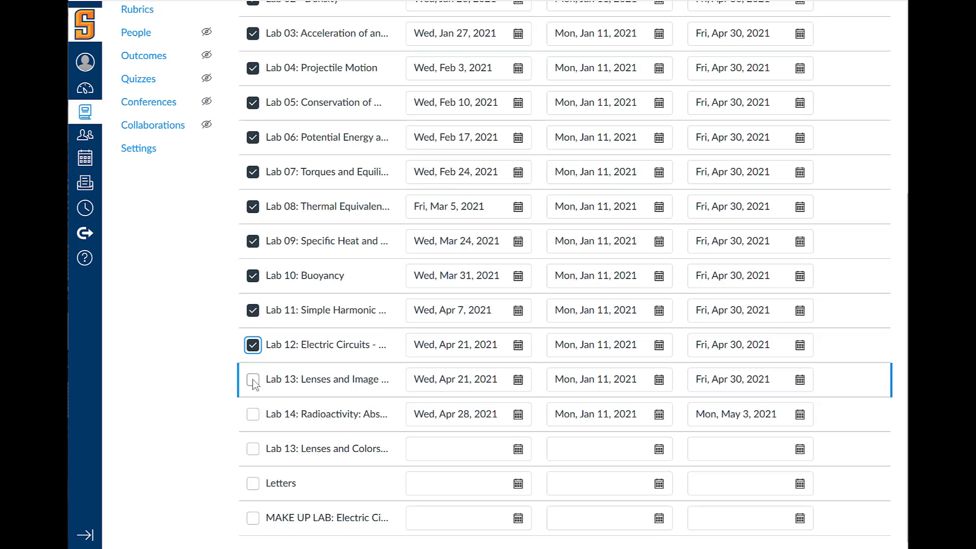
click(253, 380)
click(254, 415)
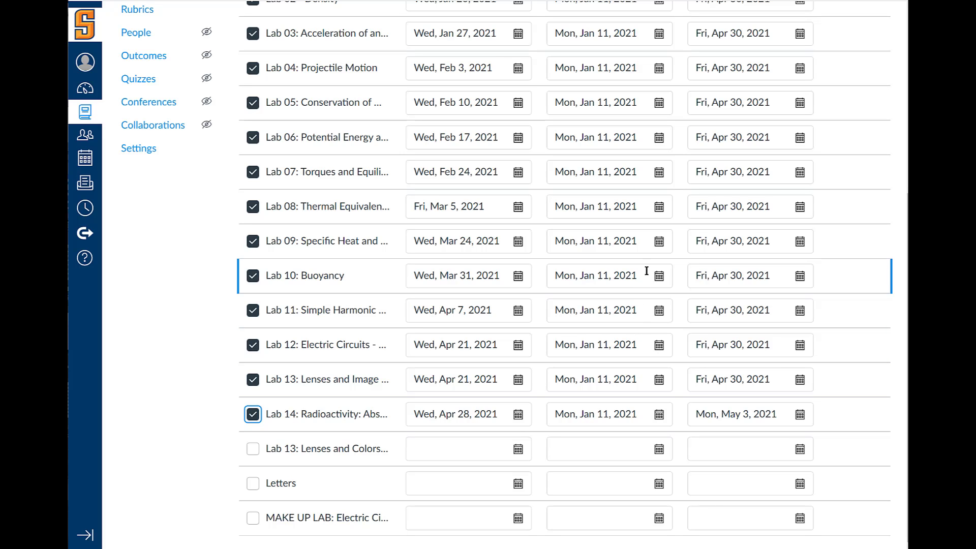
- Batch edit the selected assignments to shift their due and availability dates forward by 231 days
scroll(646, 271, up, 1)
scroll(646, 270, up, 5)
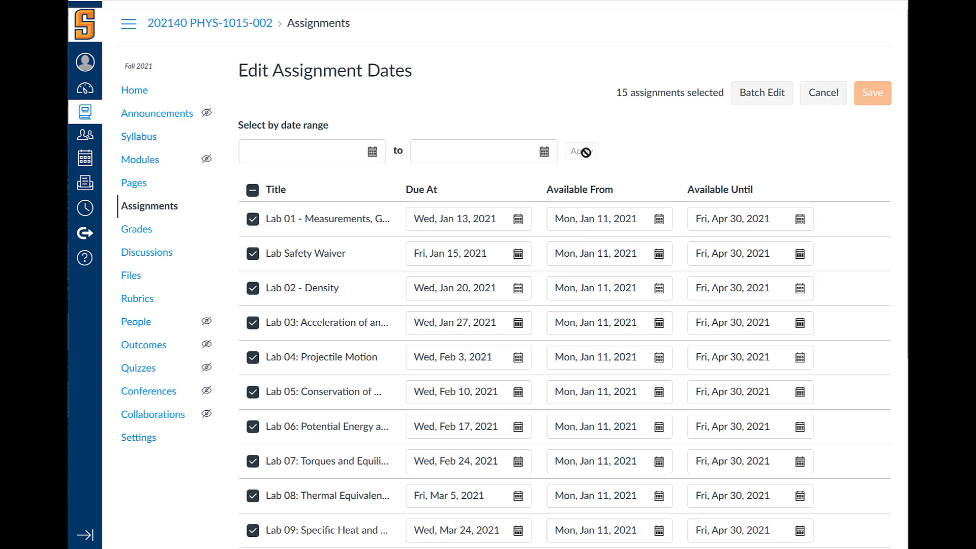
click(762, 96)
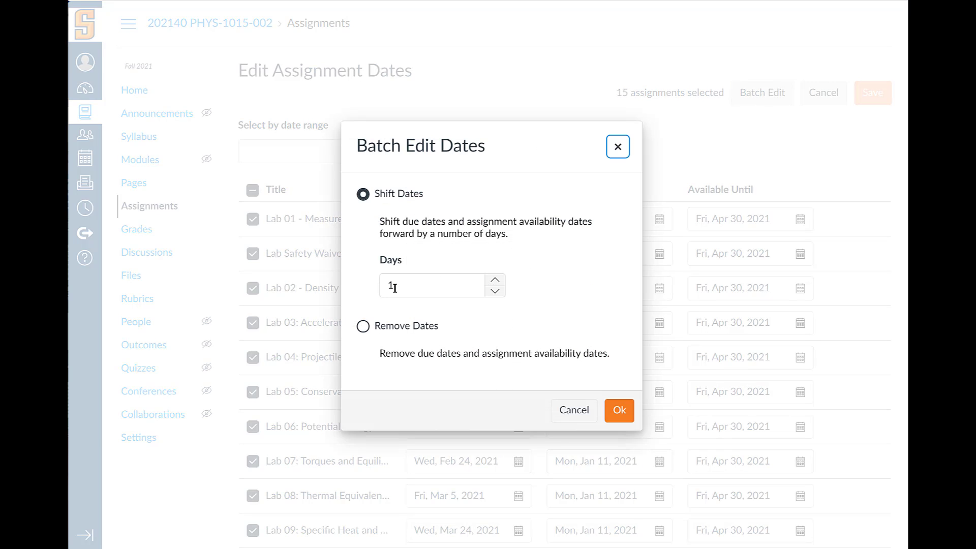
drag(396, 286, 381, 287)
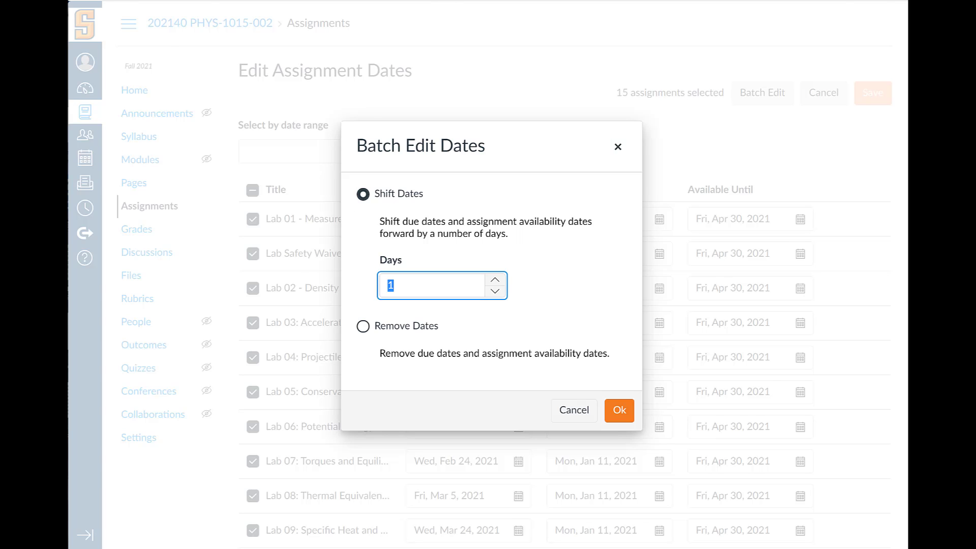
click(431, 1)
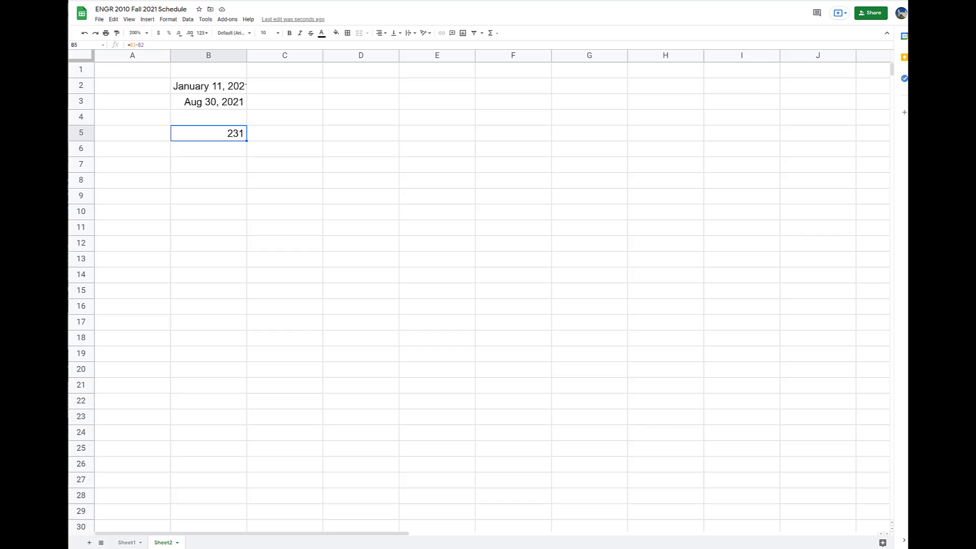
key(alt+Tab)
text(231)
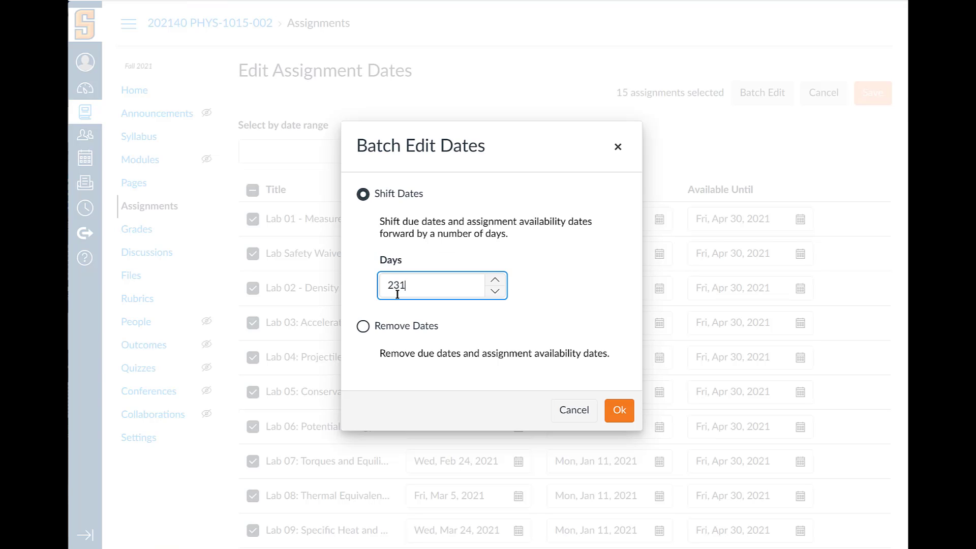
click(619, 414)
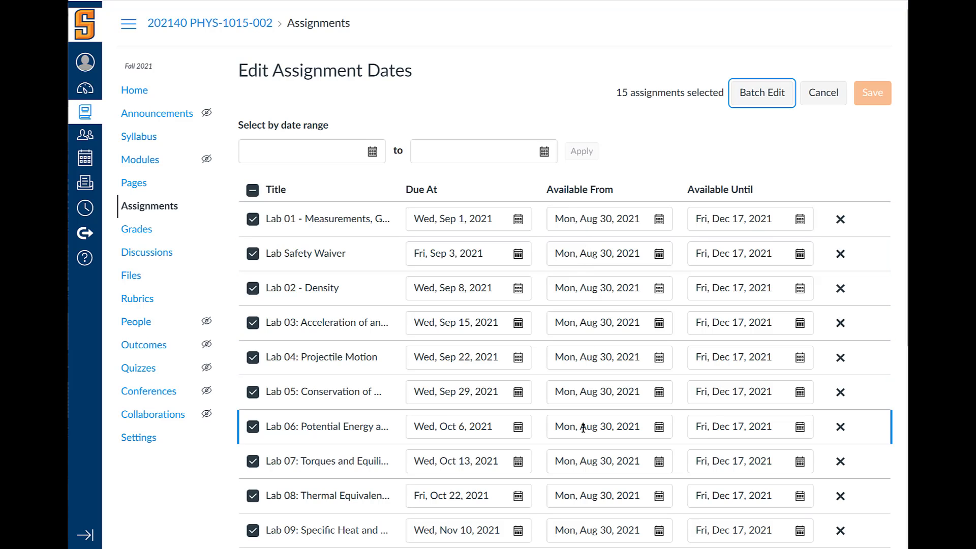
- Set the Available Until date of Lab 01 - Measurements to Mon, Dec 13, 2021
scroll(628, 321, down, 5)
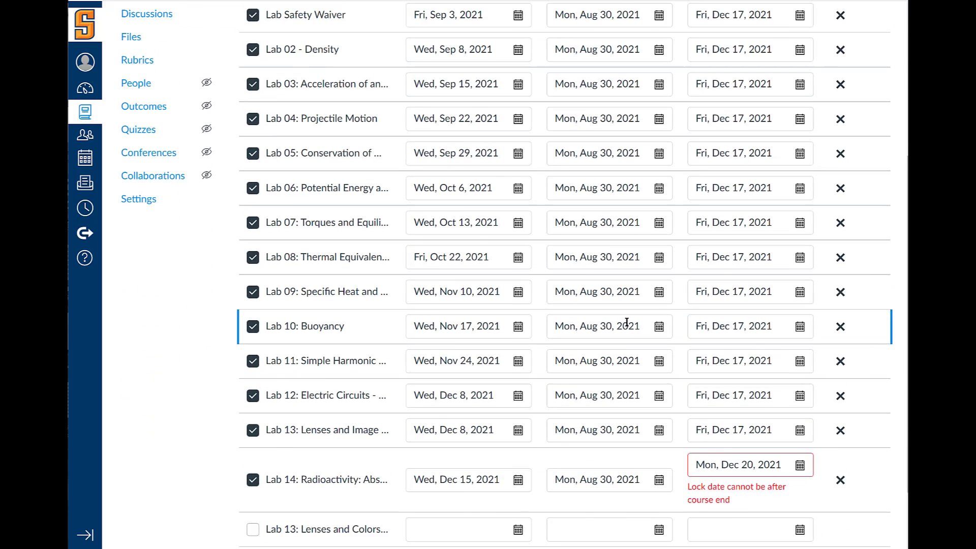
scroll(627, 322, up, 5)
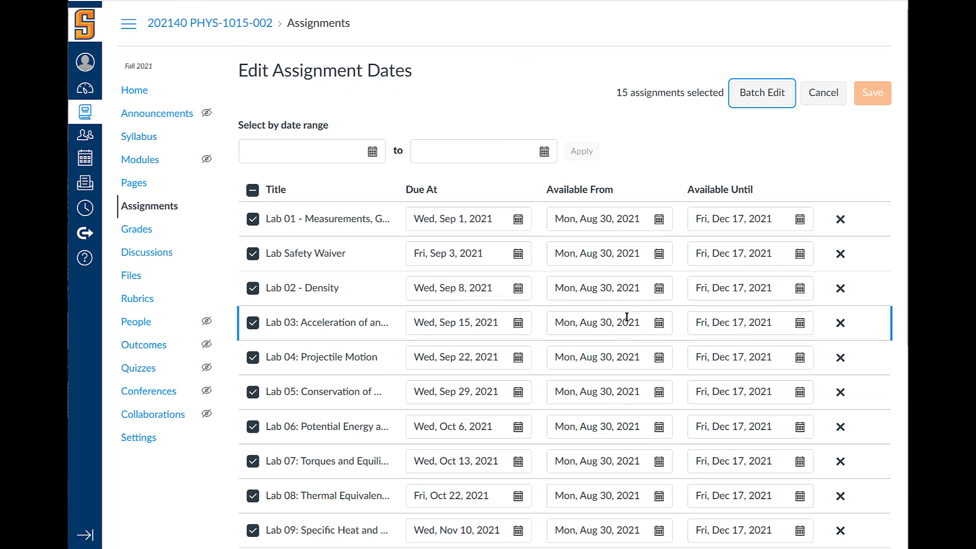
click(744, 223)
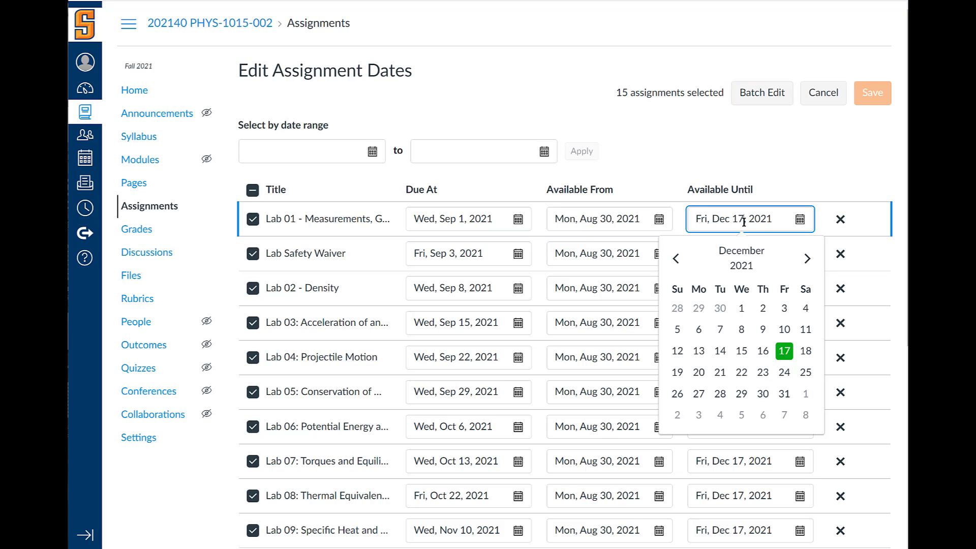
click(698, 352)
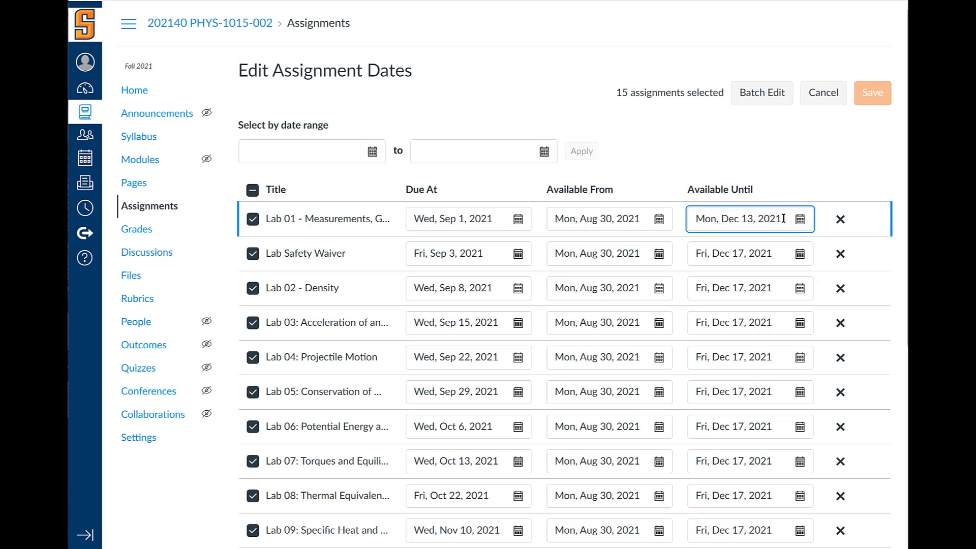
drag(783, 219, 692, 217)
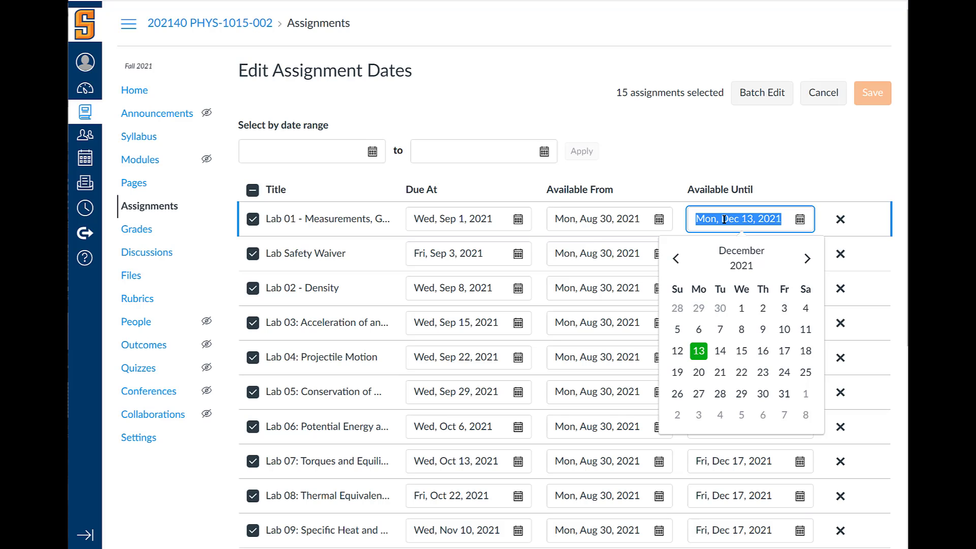
click(736, 158)
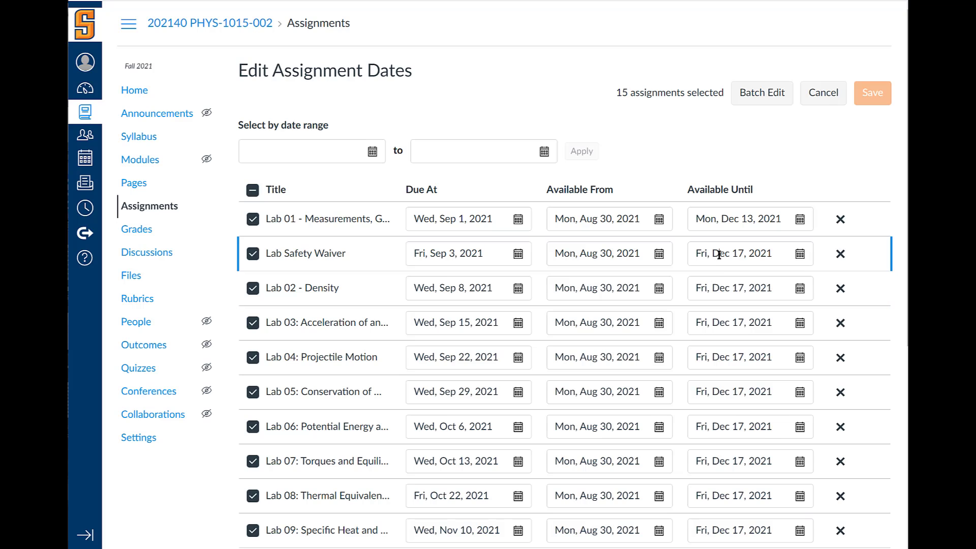
- Copy Lab 01's Available Until date, Mon, Dec 13, 2021, into the Available Until field of the Lab Safety Waiver
click(719, 255)
double_click(719, 254)
triple_click(720, 254)
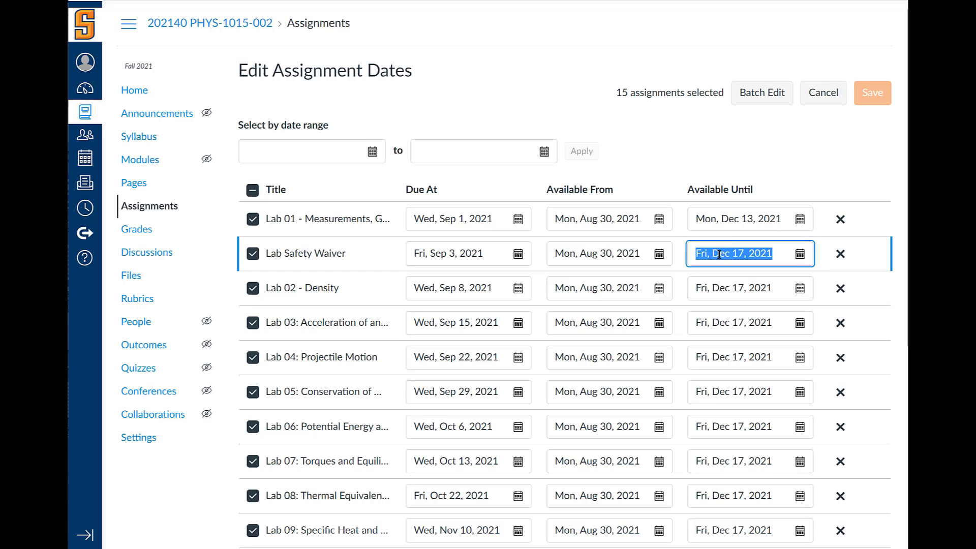
click(776, 219)
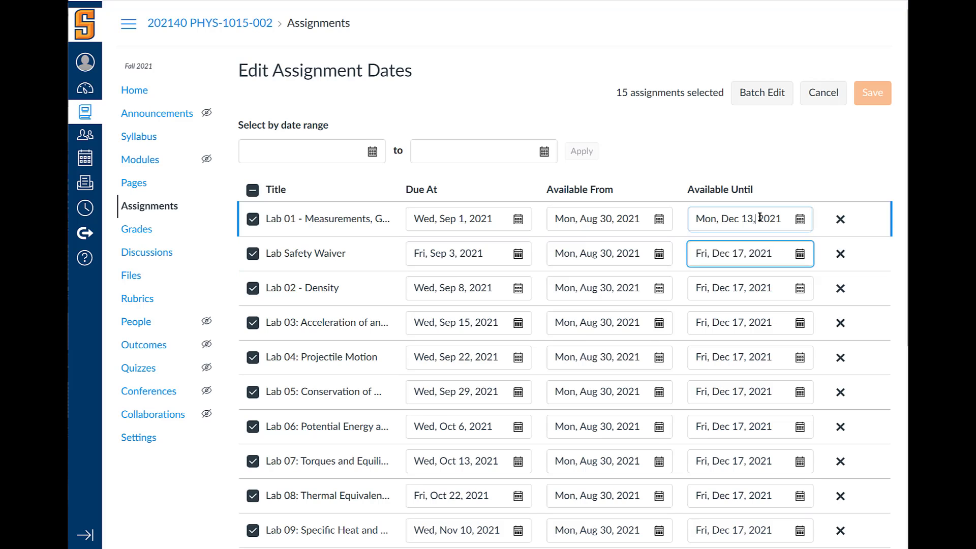
drag(786, 219, 692, 220)
key(ctrl+c)
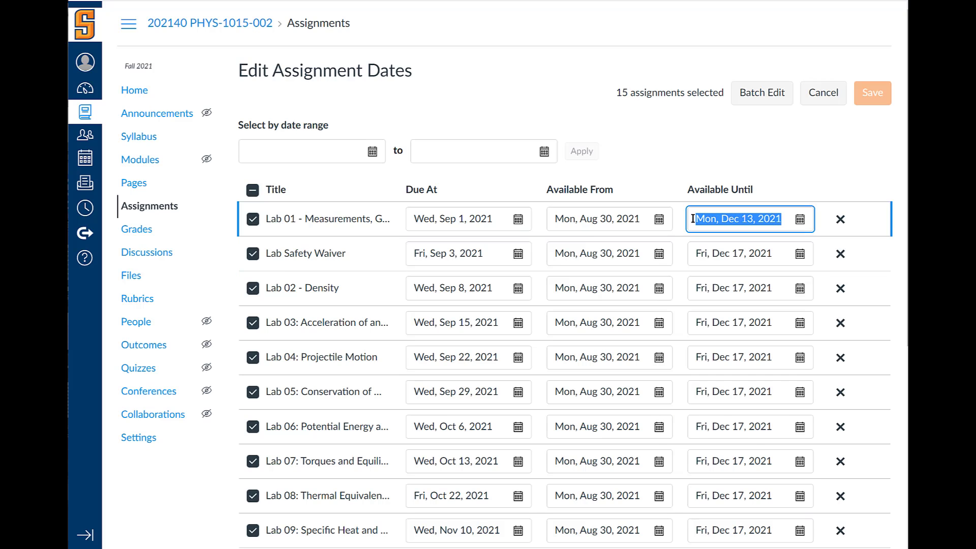
click(732, 254)
drag(775, 254, 678, 257)
key(ctrl+v)
- Paste the copied date Mon, Dec 13, 2021 as the Available Until date of Lab 02 - Density and Lab 10: Buoyancy
scroll(722, 194, down, 1)
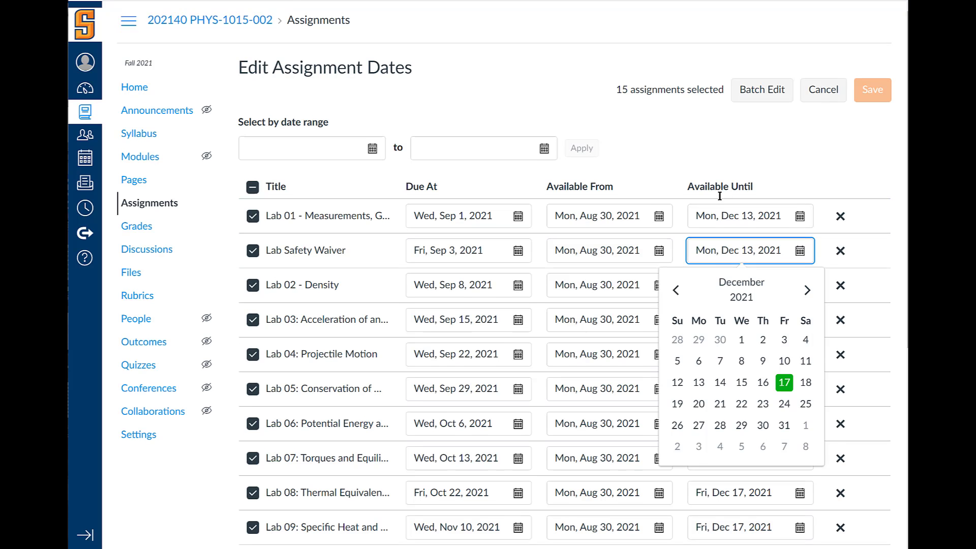
click(766, 238)
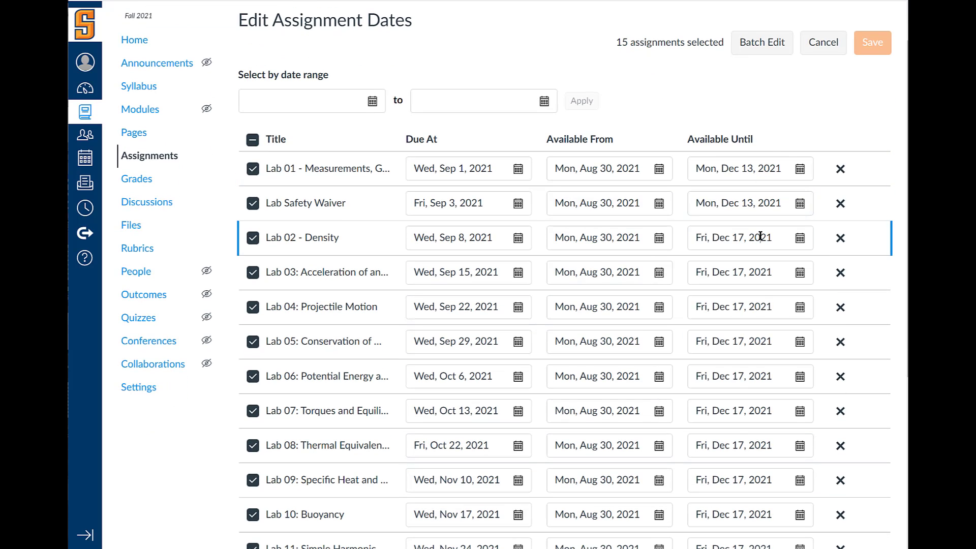
drag(765, 238, 689, 239)
key(ctrl+v)
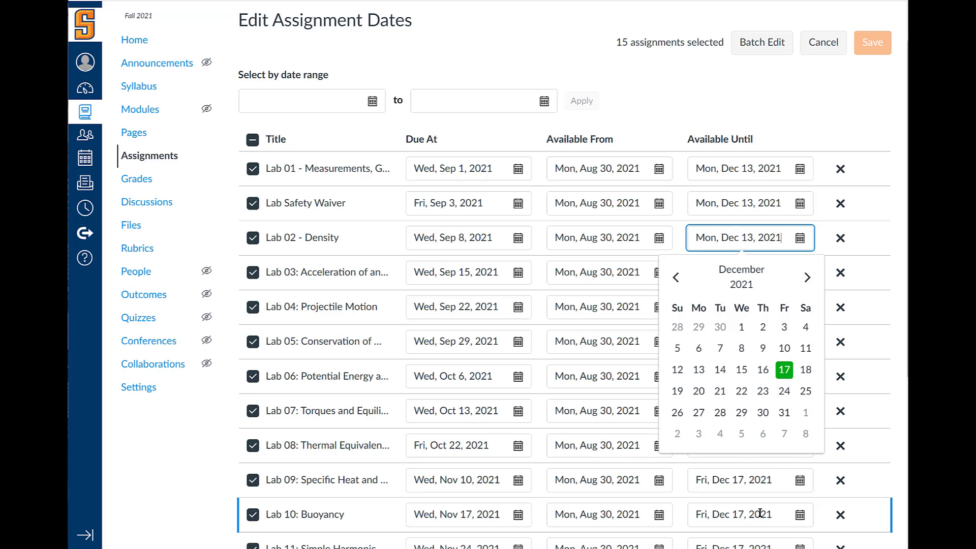
drag(772, 515, 688, 516)
key(ctrl+v)
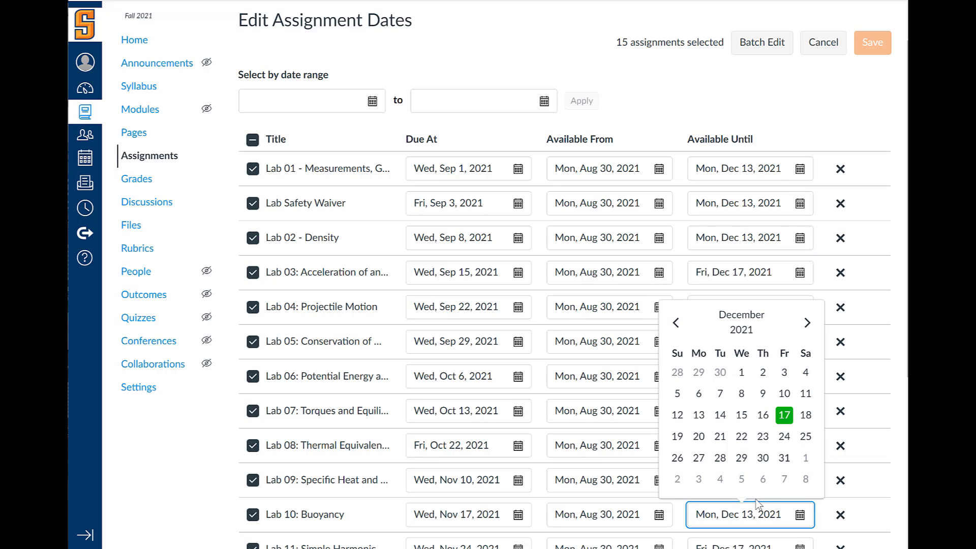
click(754, 278)
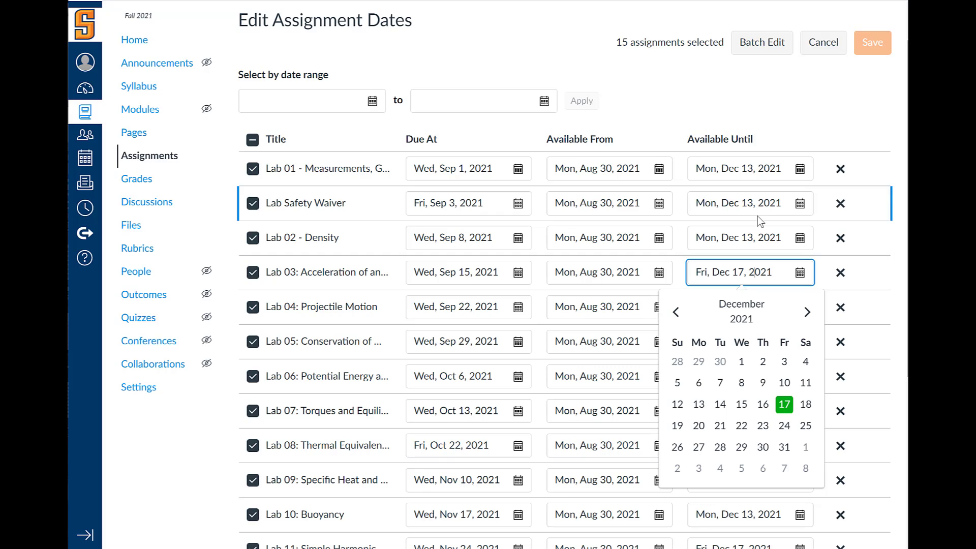
click(470, 141)
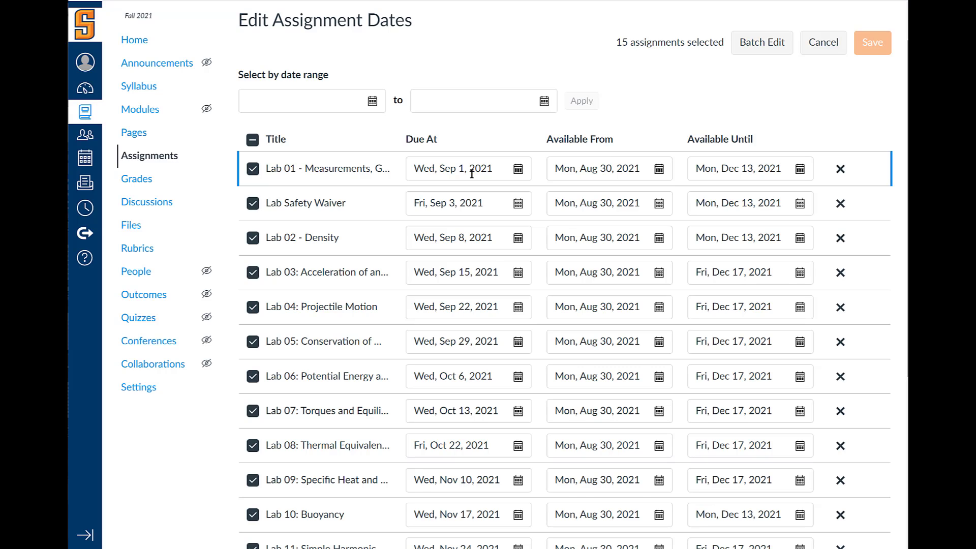
- Set the due date of the Lab Safety Waiver to Wed, Sep 1, 2021
click(468, 207)
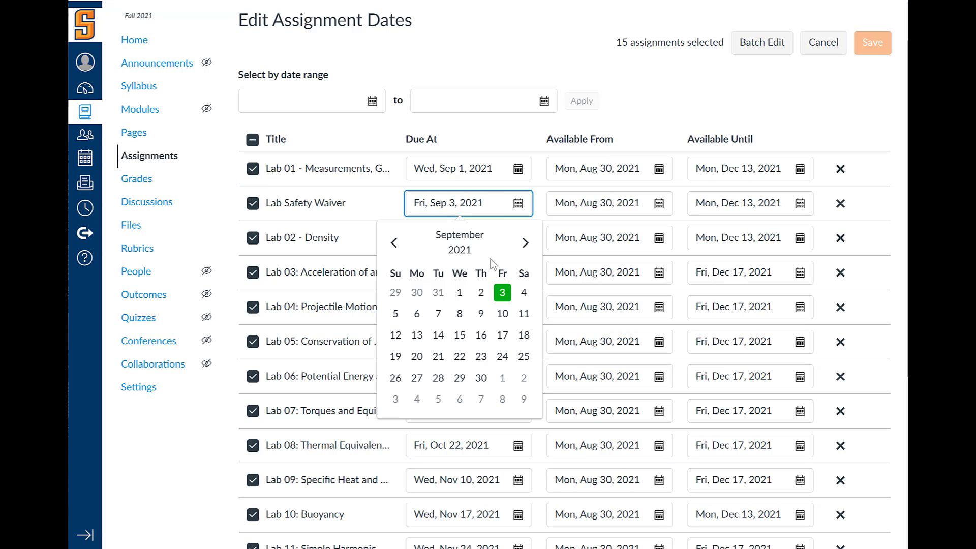
click(457, 294)
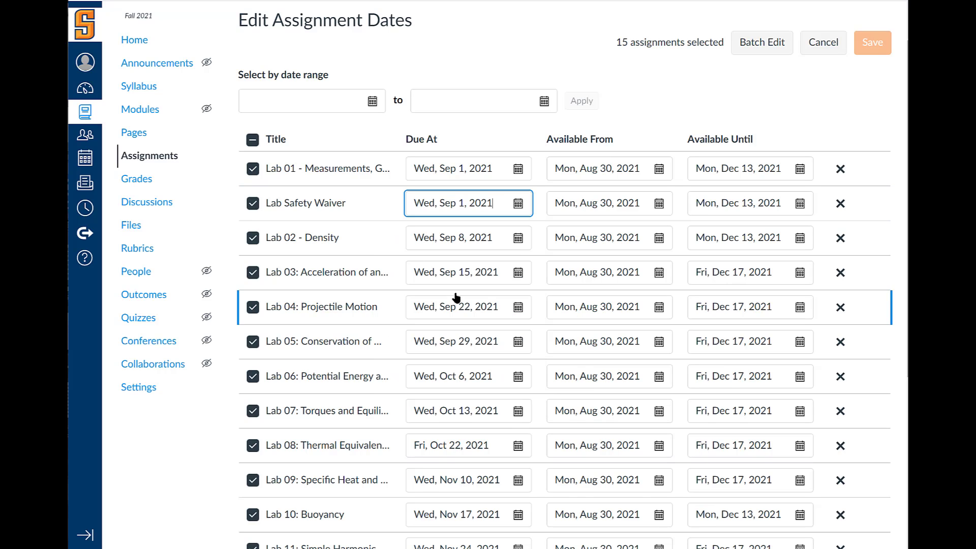
click(453, 241)
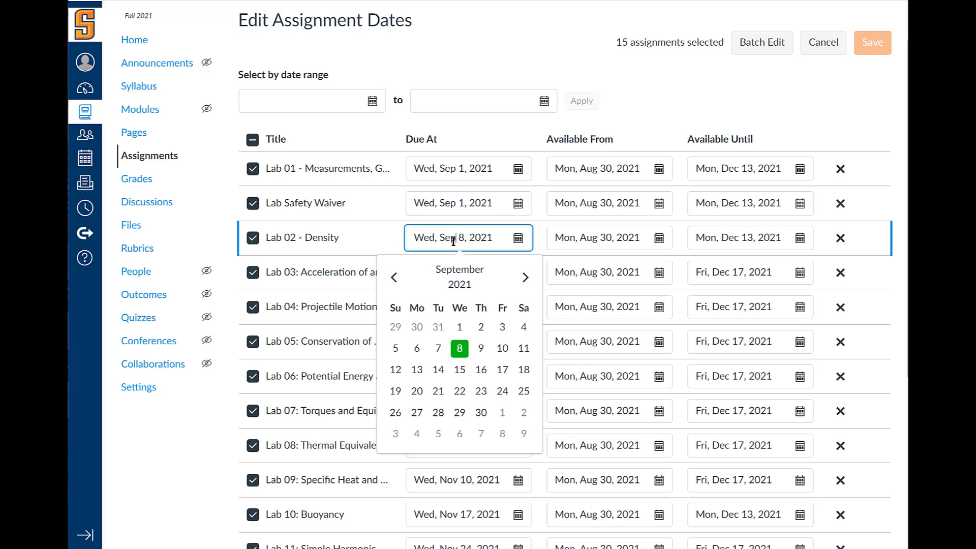
click(469, 131)
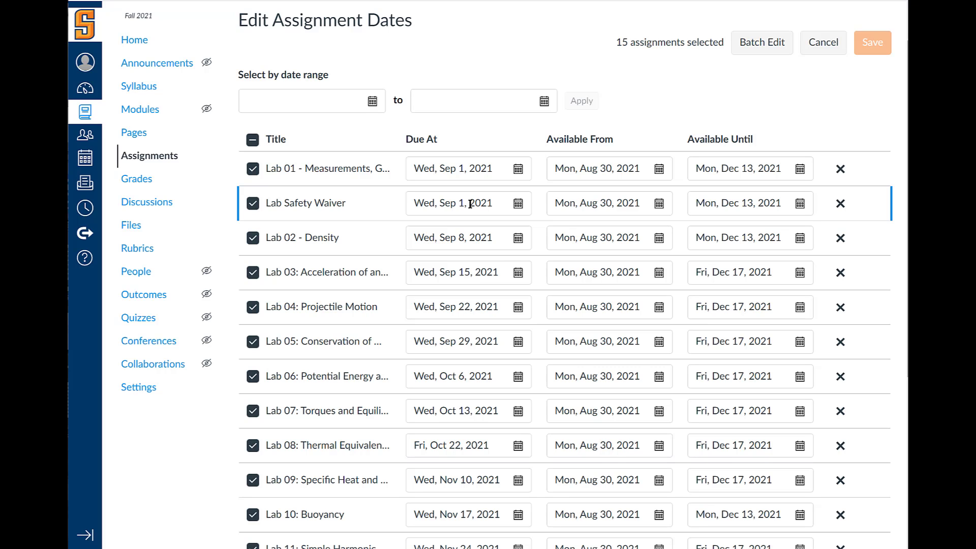
- Set both the Available Until date and the due date of Lab 14: Radioactivity to Mon, Dec 13, 2021
scroll(661, 211, down, 5)
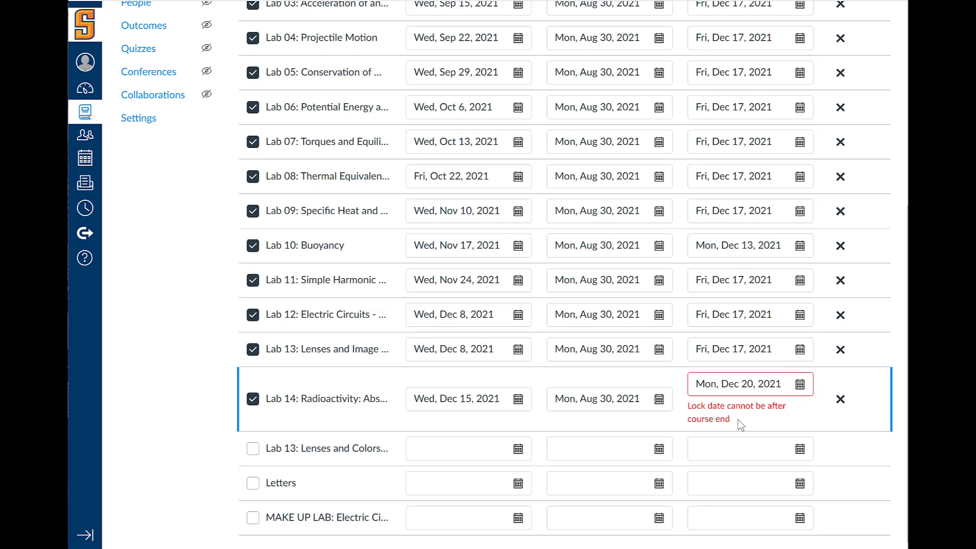
click(740, 390)
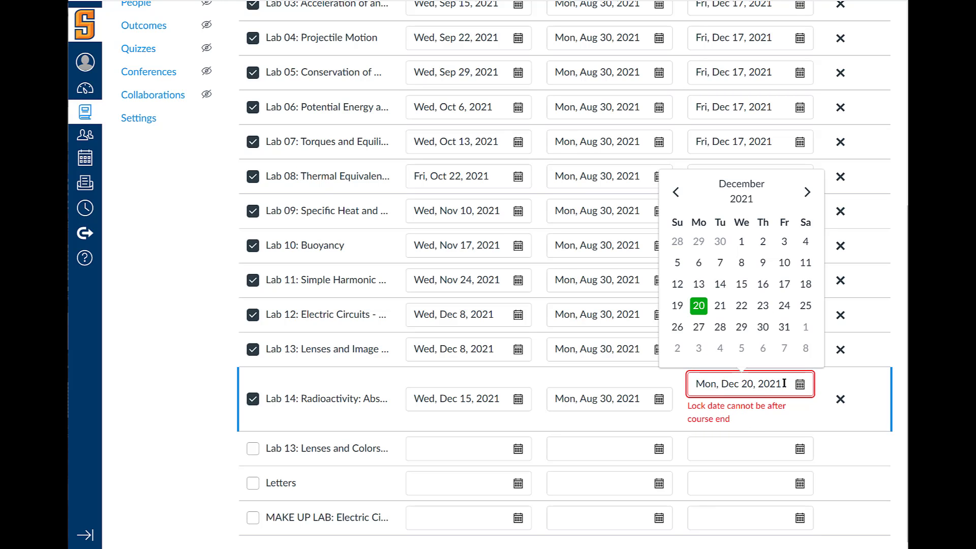
drag(785, 385, 693, 381)
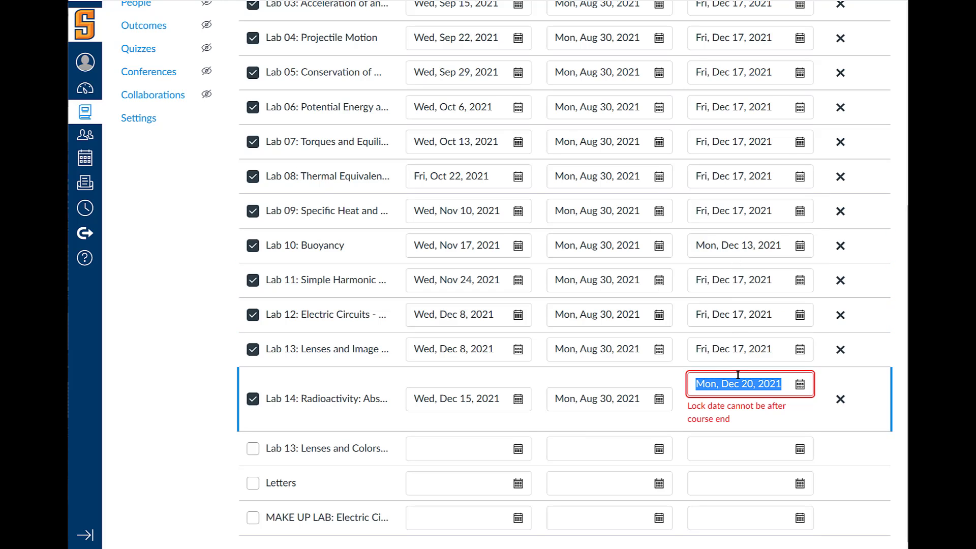
key(ctrl+v)
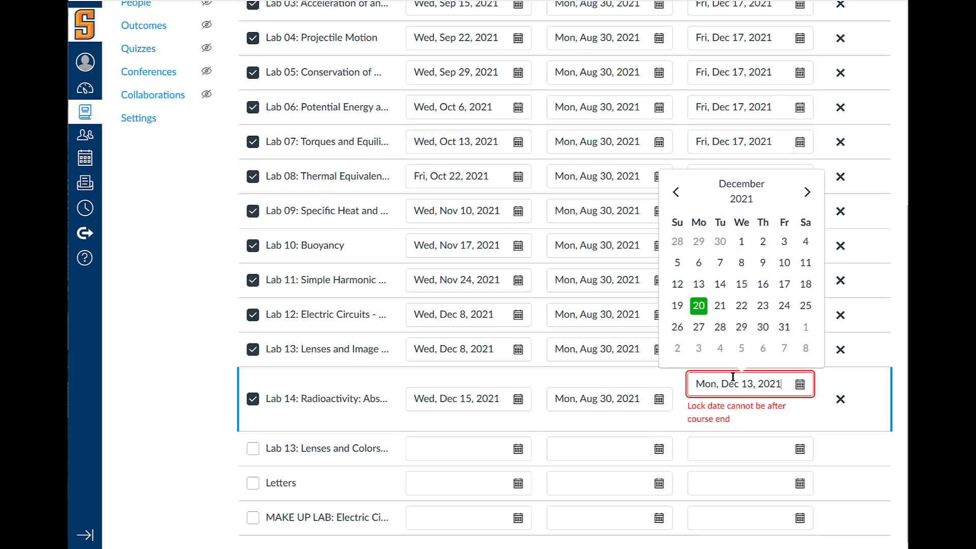
click(626, 422)
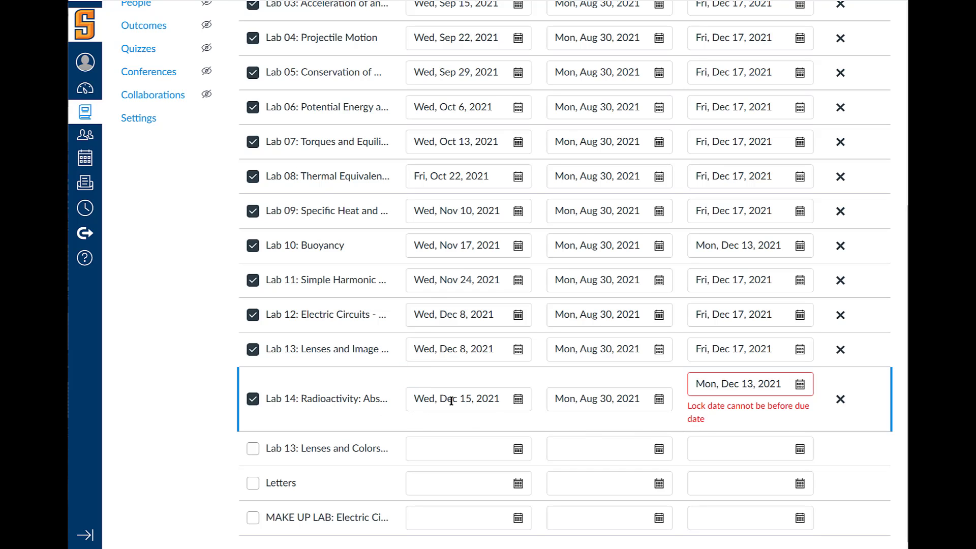
click(497, 399)
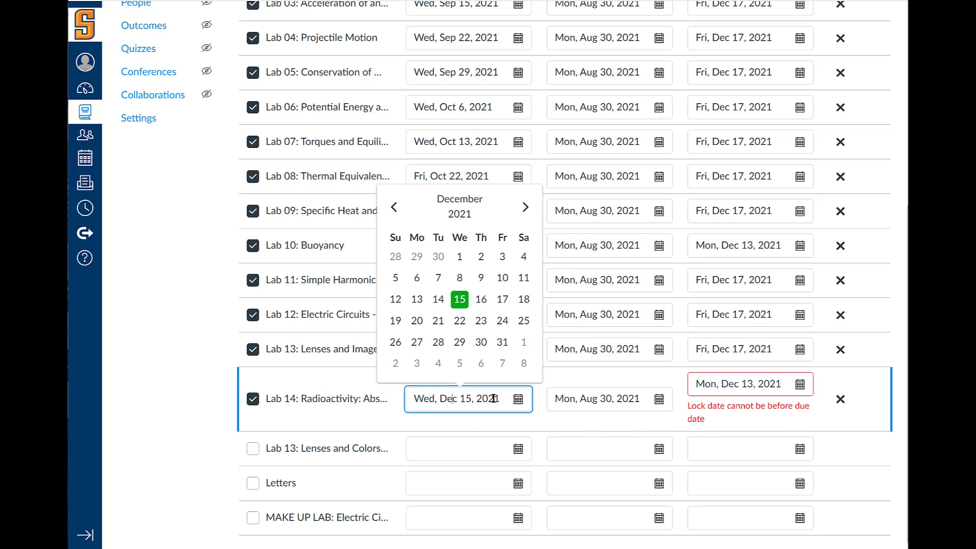
click(417, 299)
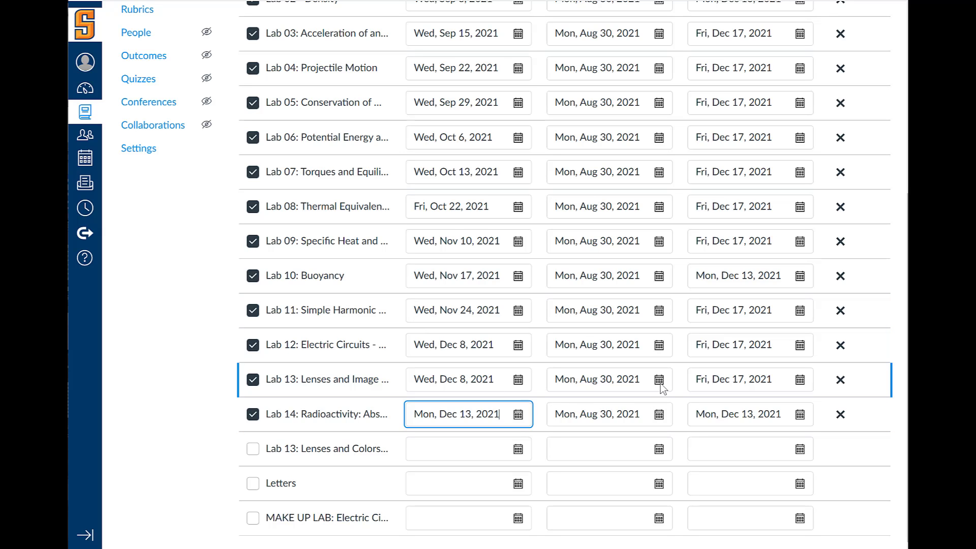
- Save the edited assignment dates and return to the course's Assignments page
scroll(682, 359, up, 5)
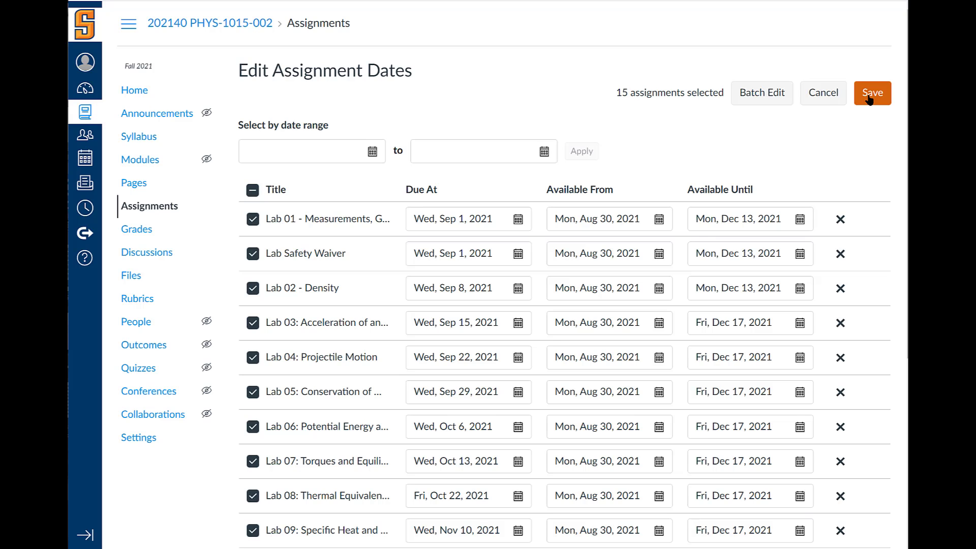
click(870, 98)
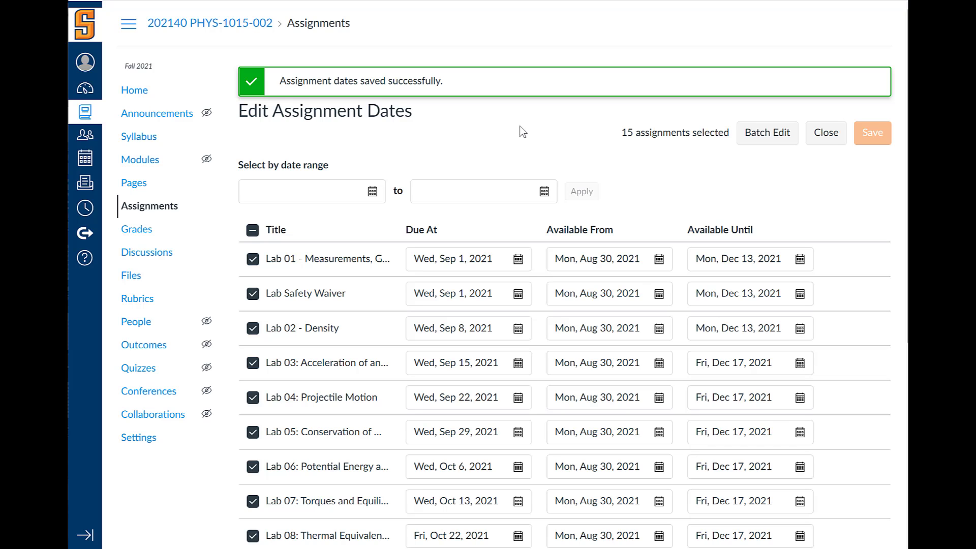
click(161, 208)
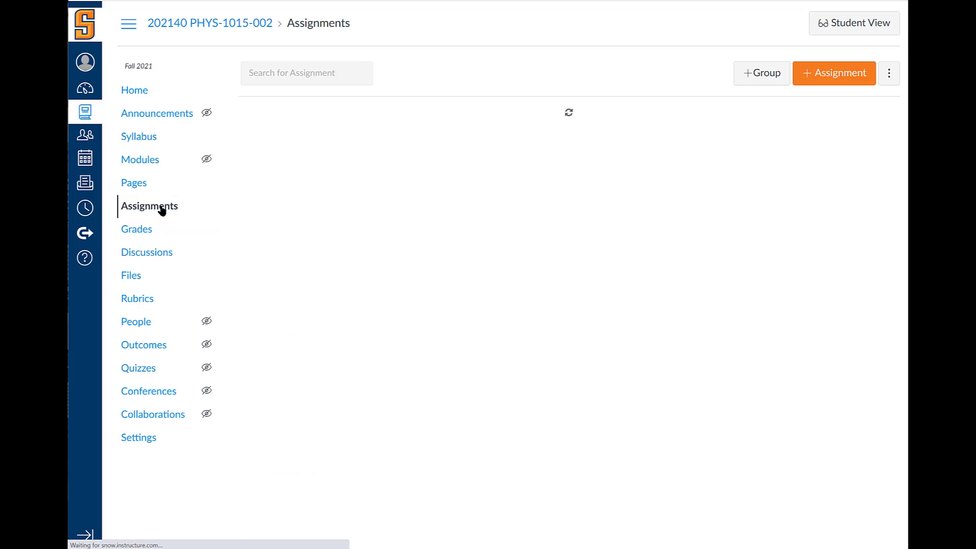